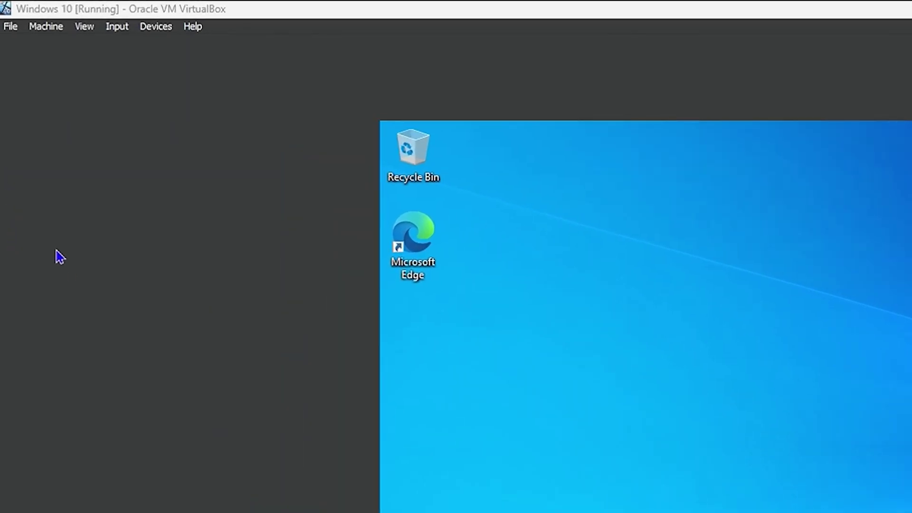
Switch the Windows 10 VM to full-screen mode after dismissing the display options.
left_click(47, 14)
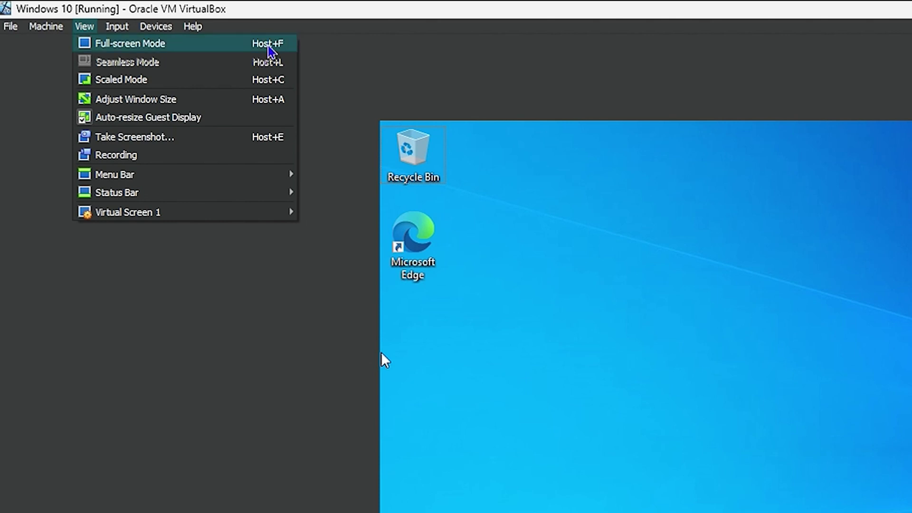
left_click(215, 392)
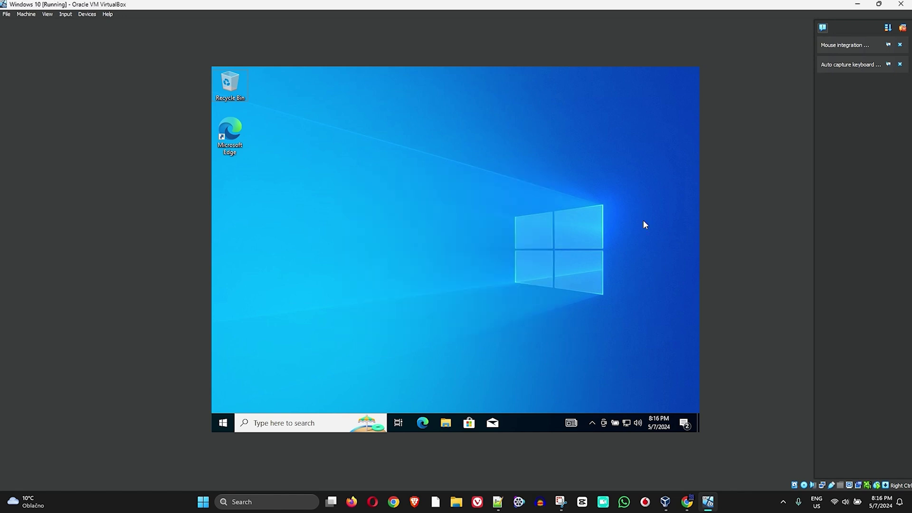
key("ctrl+f")
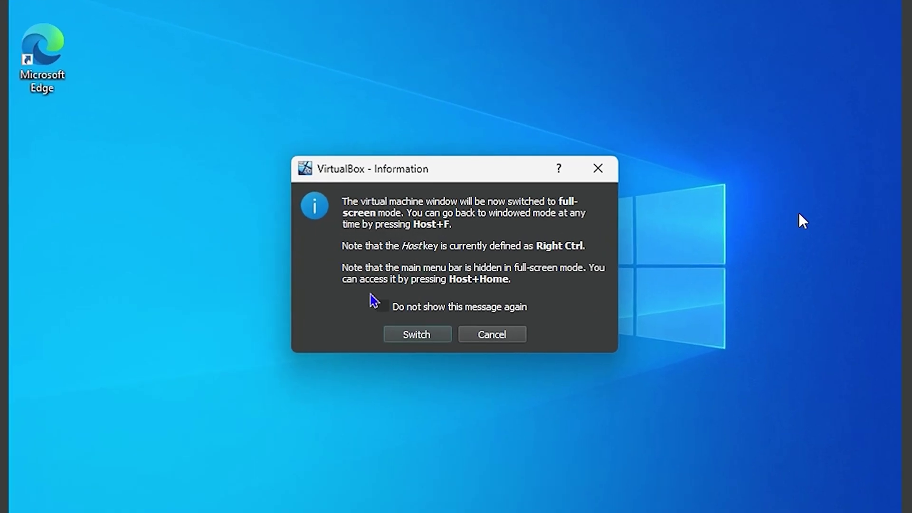
left_click(412, 335)
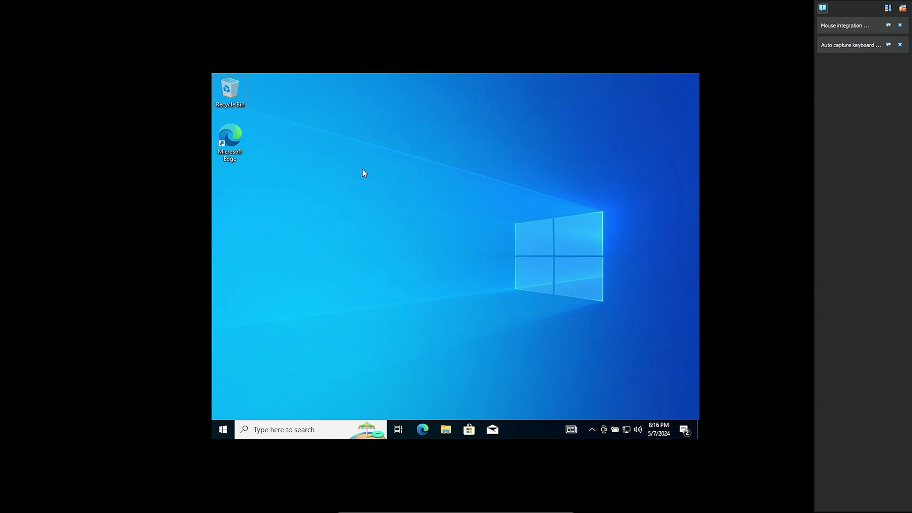
Return the VM to a normal window and insert the Guest Additions CD image.
key("Control_R+f")
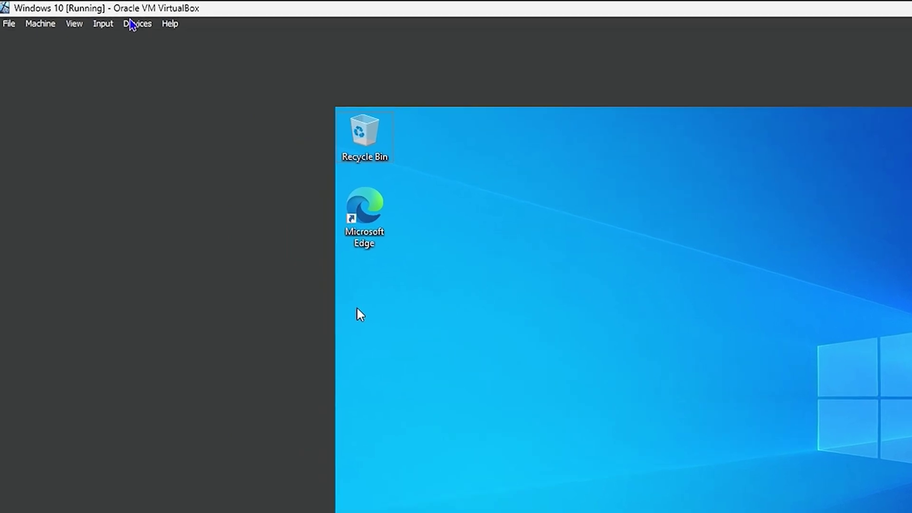
left_click(86, 14)
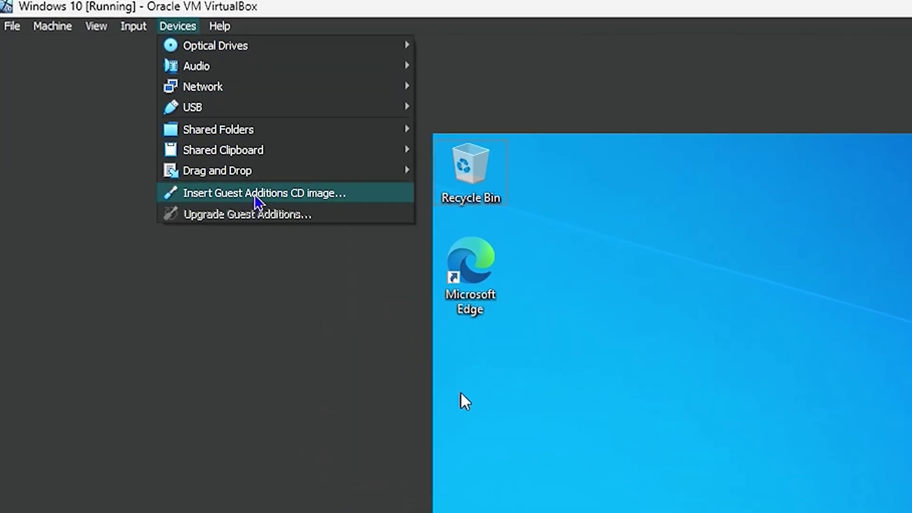
left_click(256, 197)
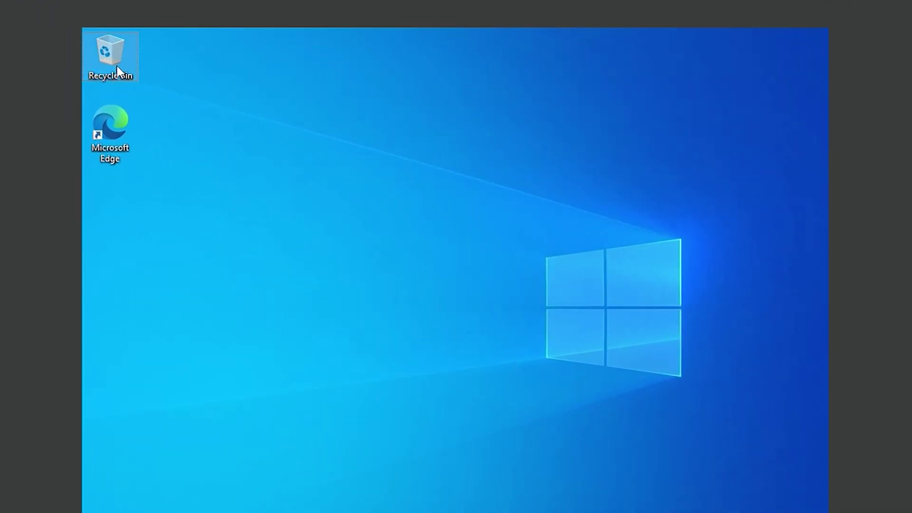
Go from Recycle Bin to This PC and open CD Drive (D:) VirtualBox Guest Additions.
double_click(117, 66)
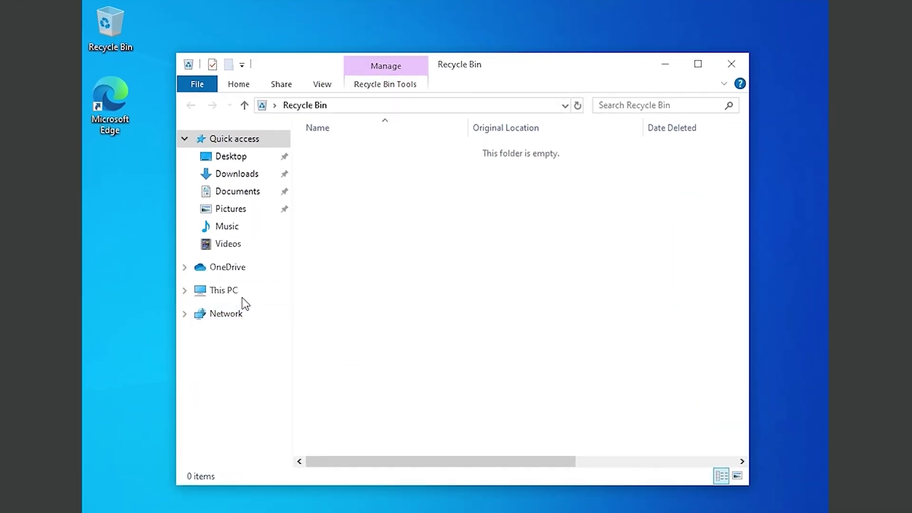
left_click(239, 293)
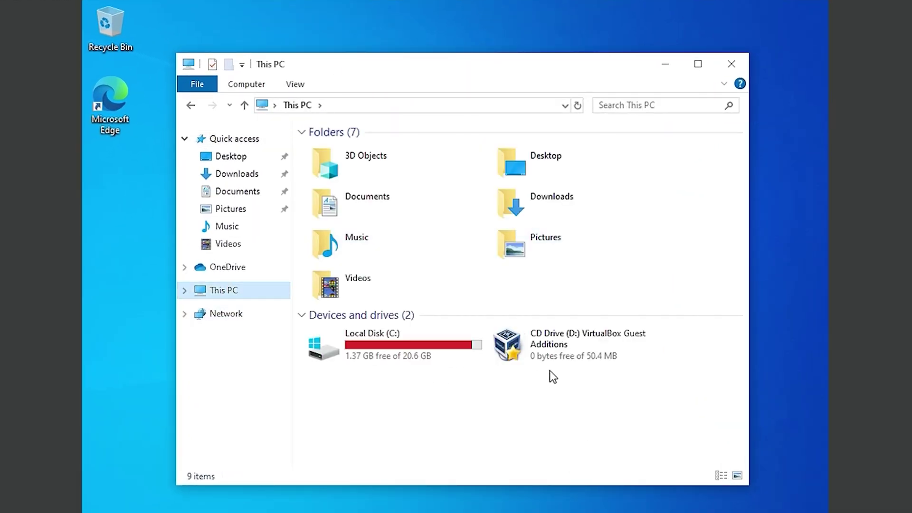
mouse_move(596, 344)
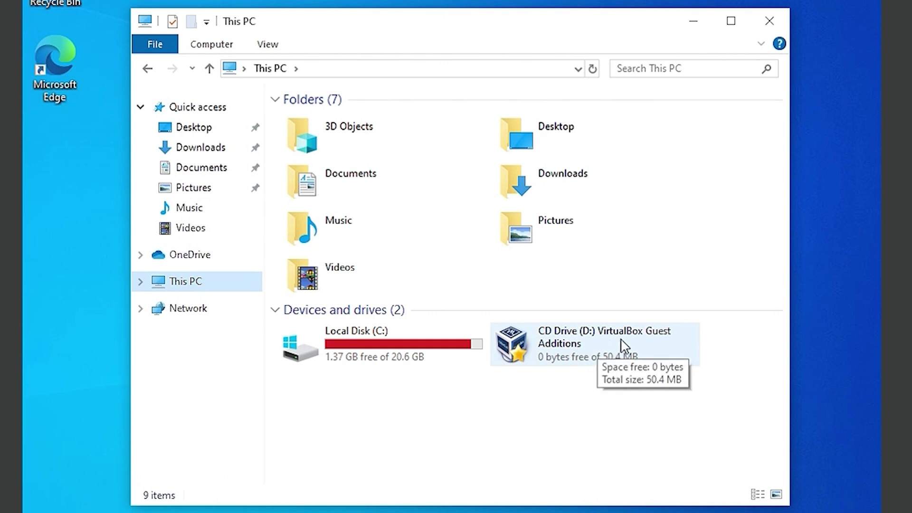
double_click(585, 349)
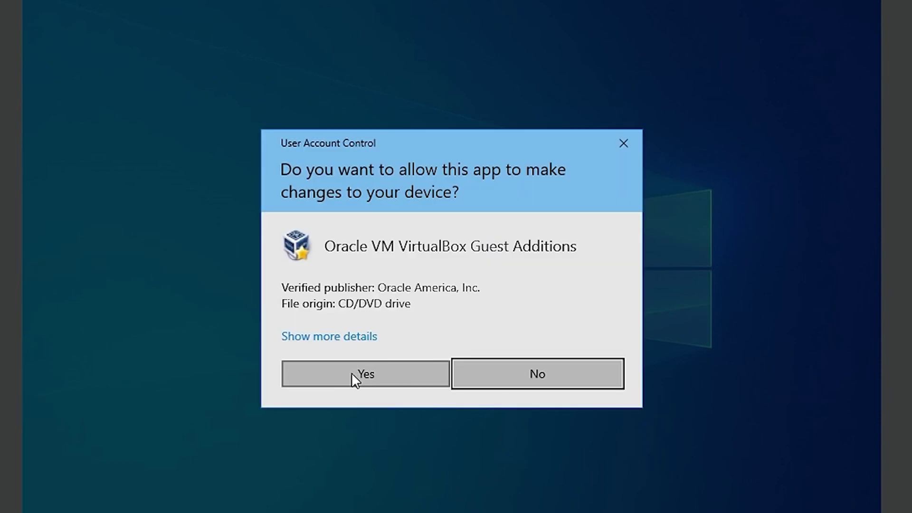
Allow the installer, install Guest Additions 7.0.18, and finish with Reboot now.
left_click(352, 372)
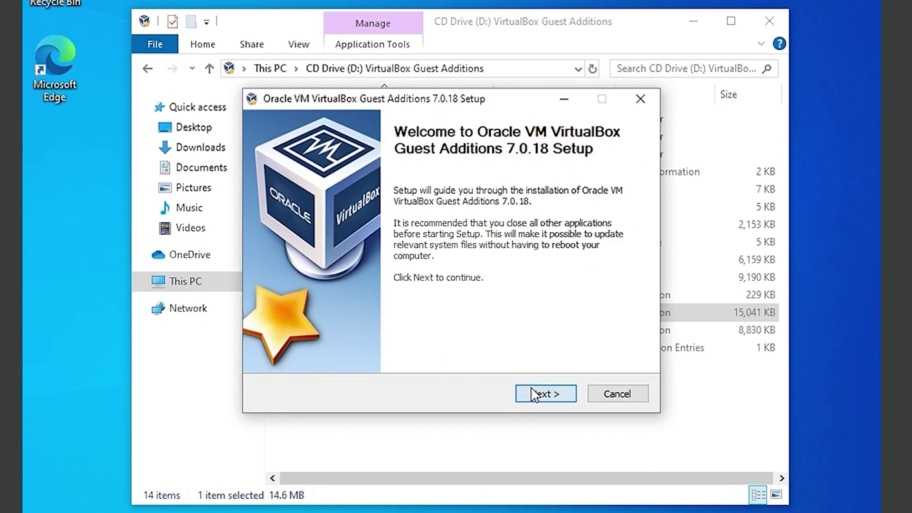
left_click(539, 394)
left_click(536, 395)
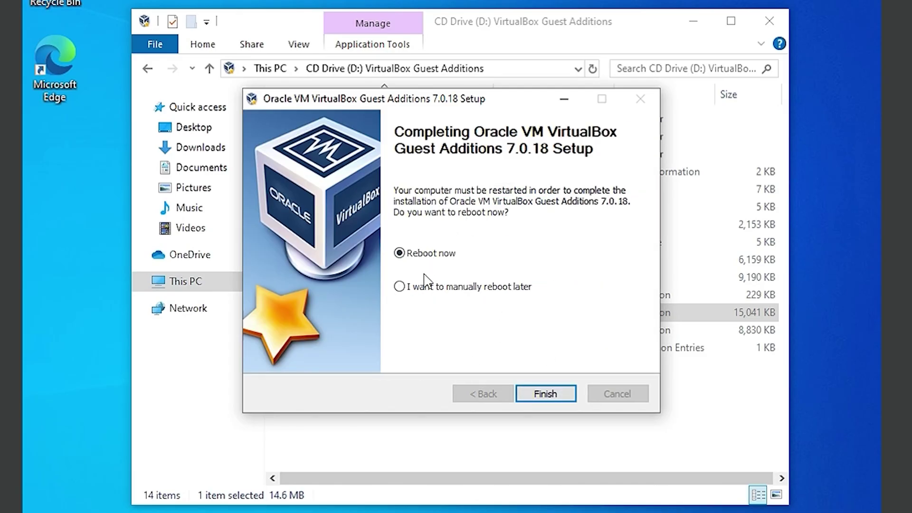
left_click(543, 396)
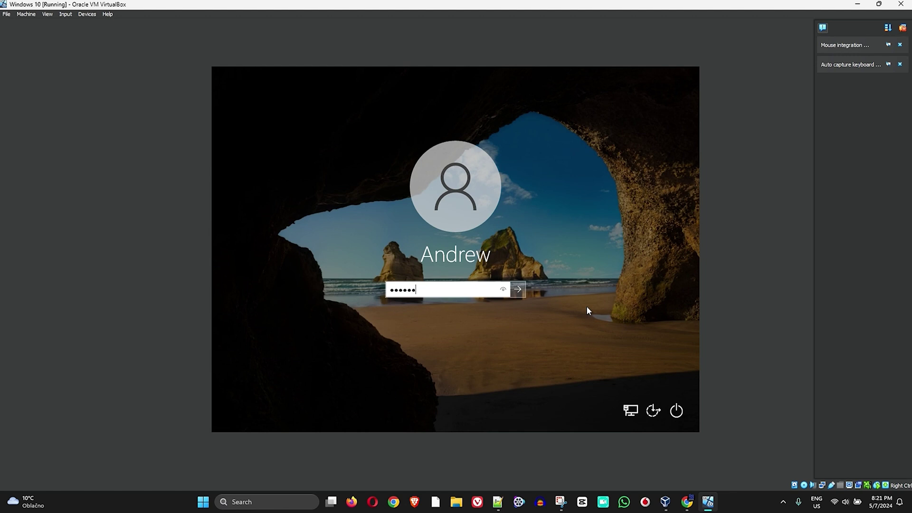
Submit the account password on the Windows 10 lock screen.
key("Return")
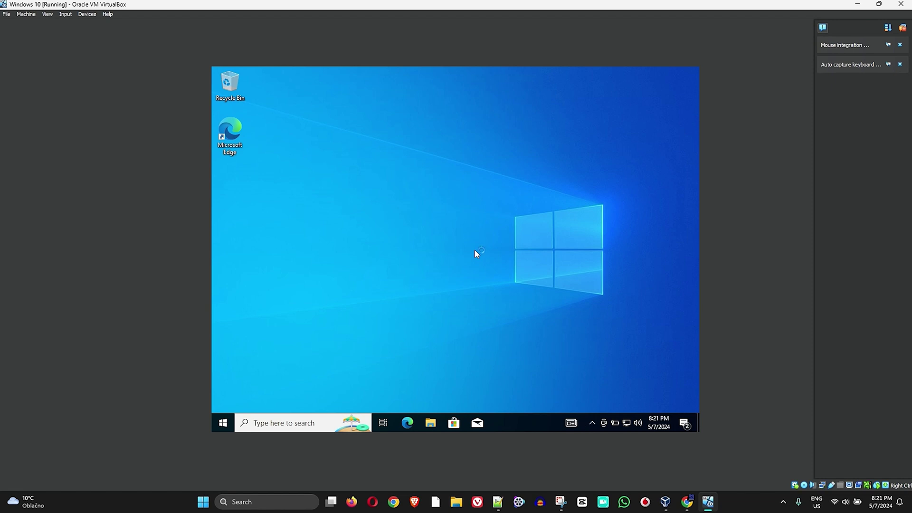
Use Host+F and confirm Switch so the Windows 10 guest fills the screen.
key("ctrl+f")
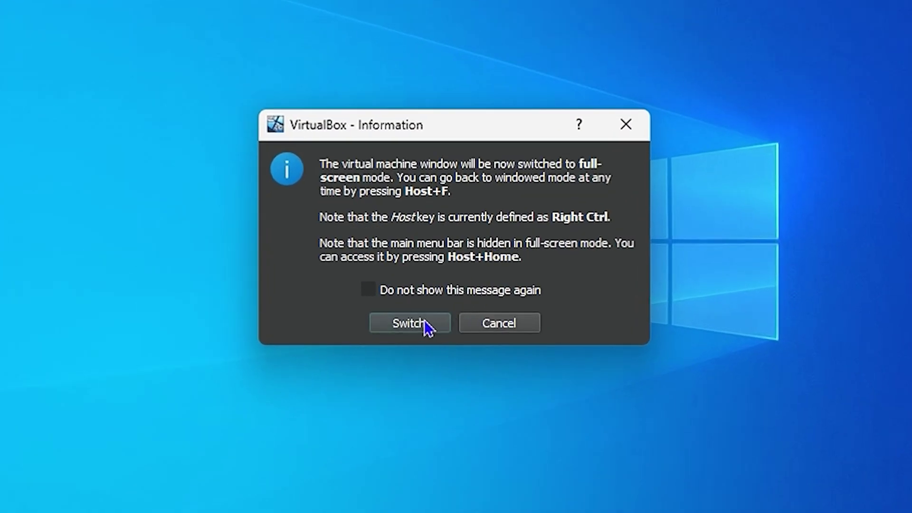
left_click(420, 323)
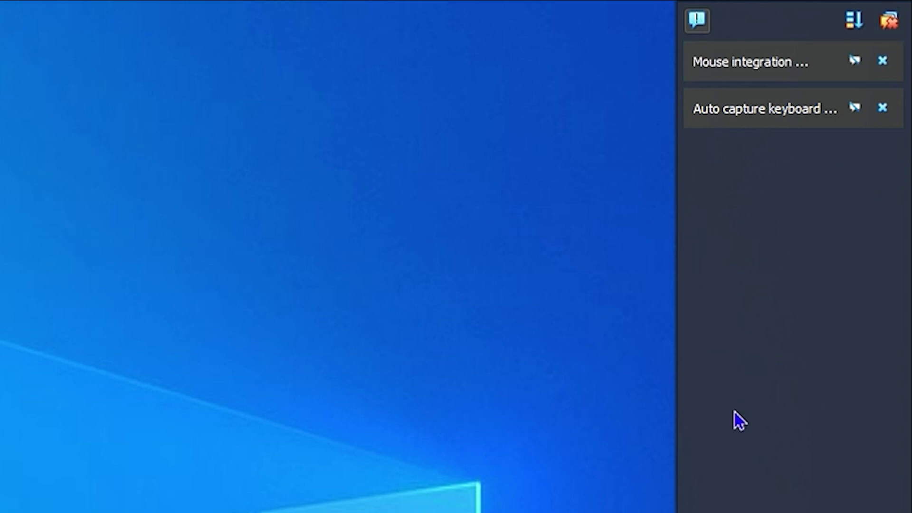
Dismiss the Mouse integration and Auto capture keyboard notifications.
left_click(882, 62)
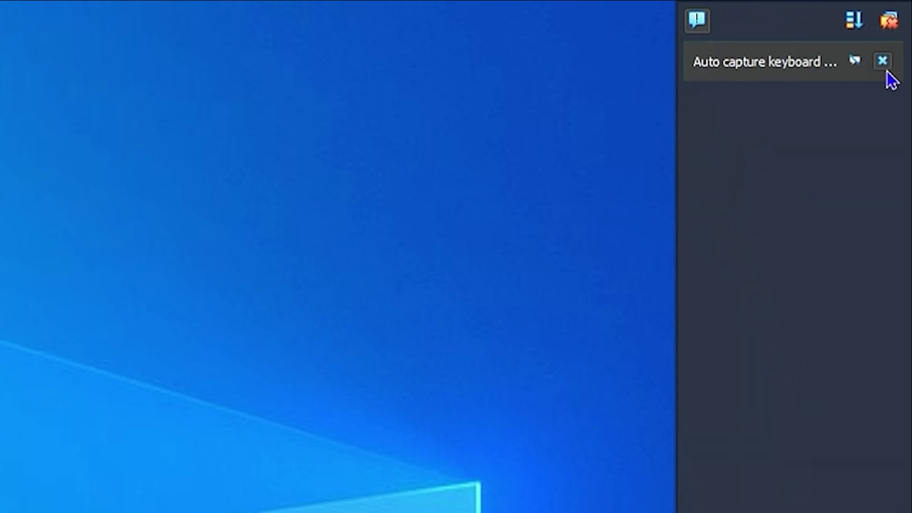
left_click(882, 61)
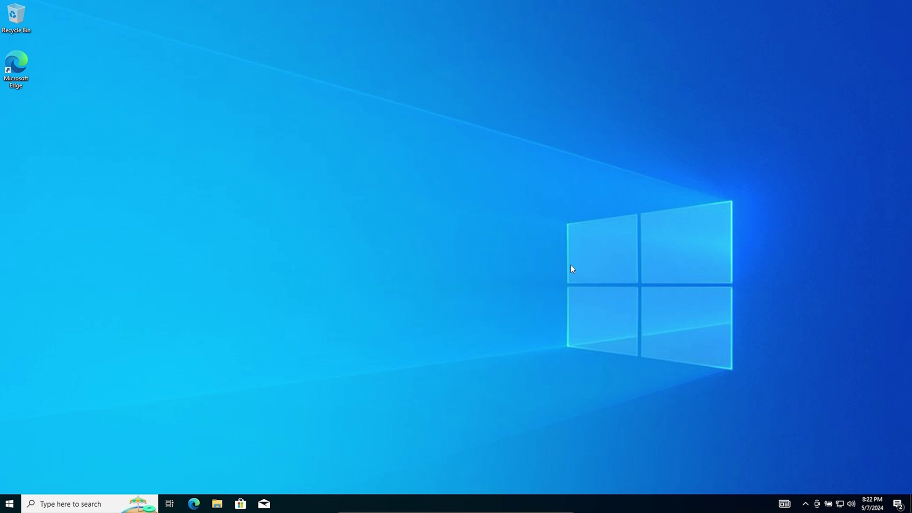